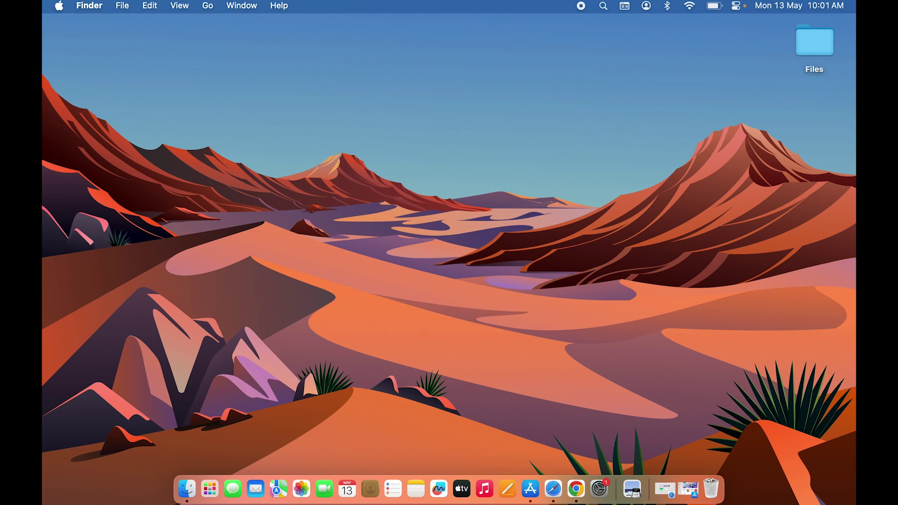
Step: Search the App Store for Netflix, then quit the App Store
click(530, 489)
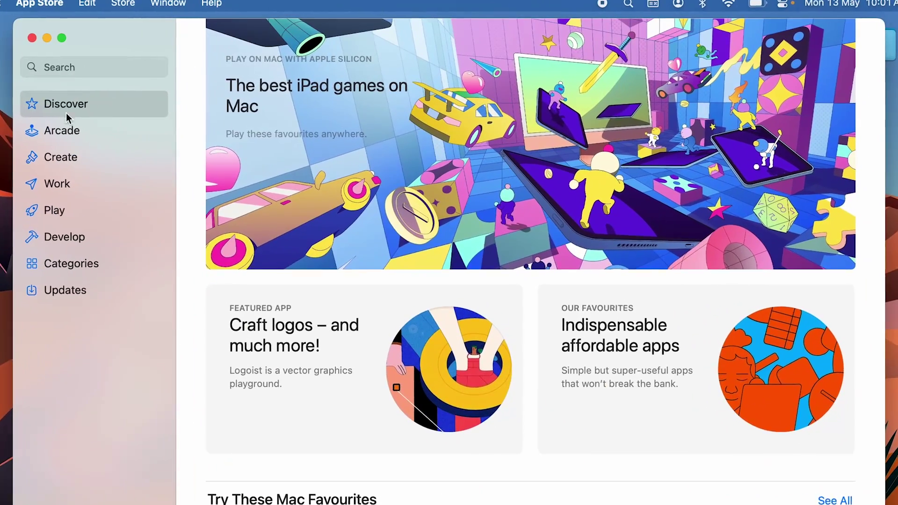
click(68, 67)
text(netf)
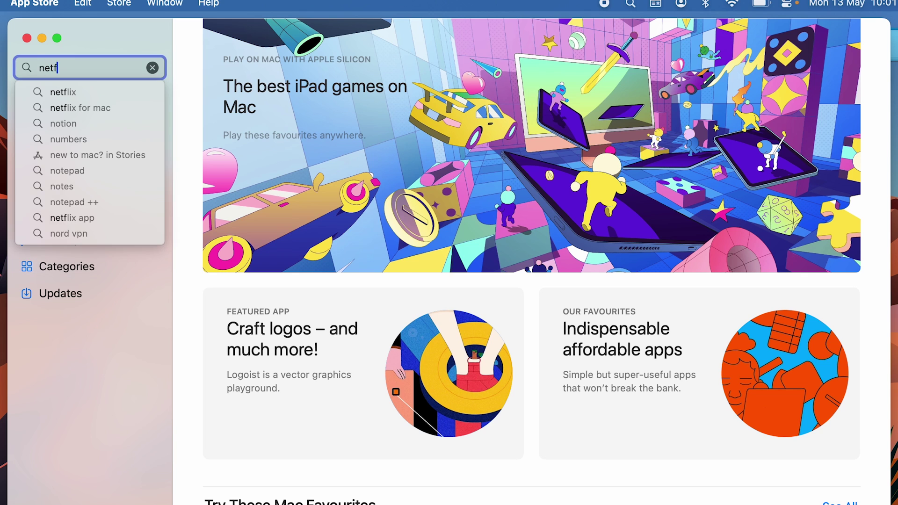
text(lix)
key(Return)
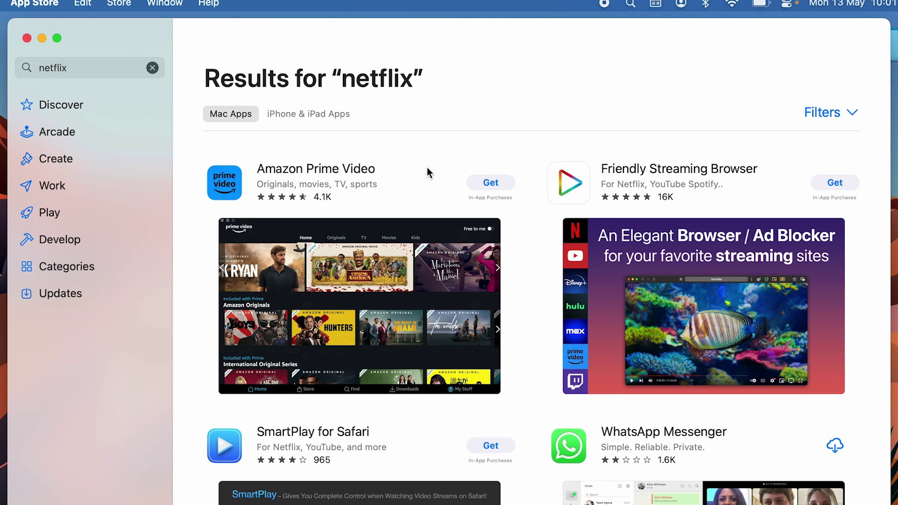
scroll(190, 316, down, 3)
scroll(190, 316, down, 2)
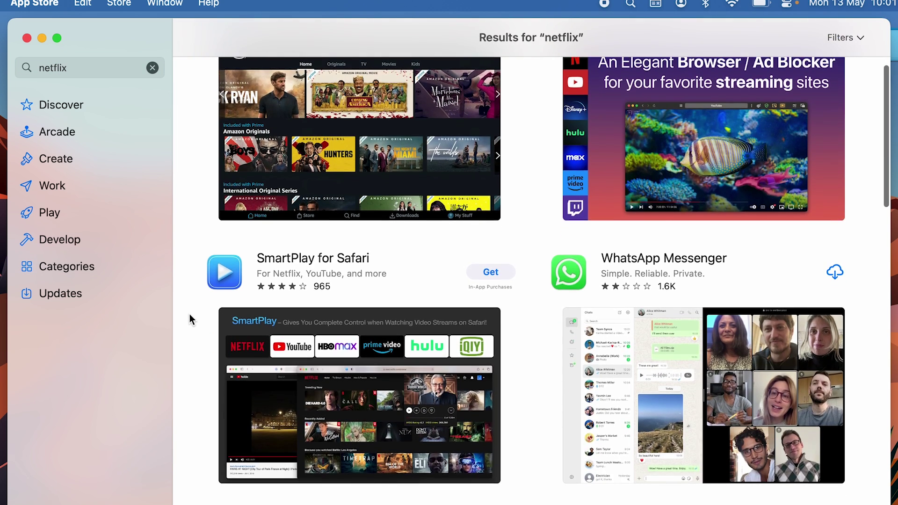
scroll(190, 315, down, 4)
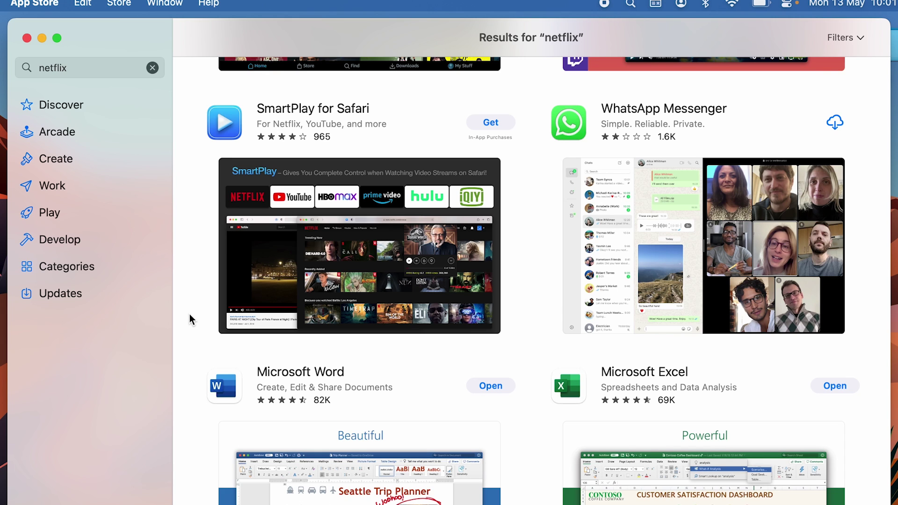
scroll(189, 319, up, 5)
scroll(190, 319, up, 4)
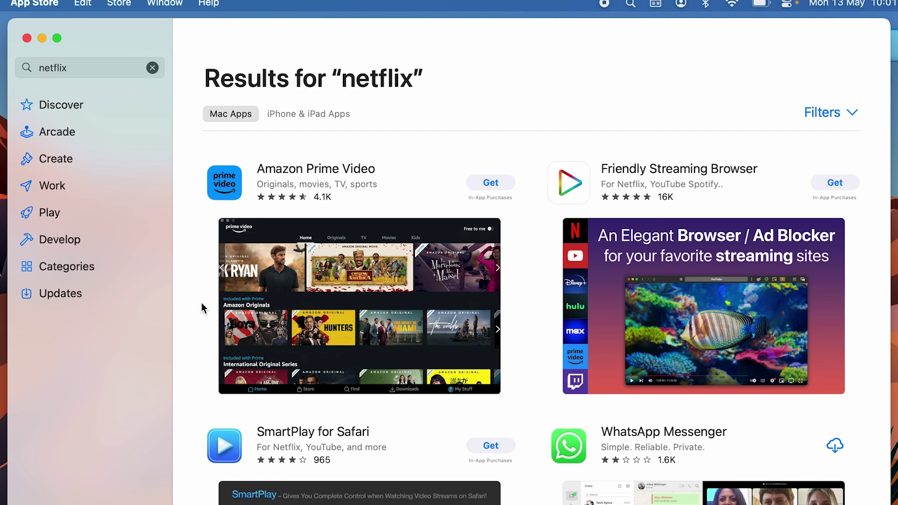
key(super+q)
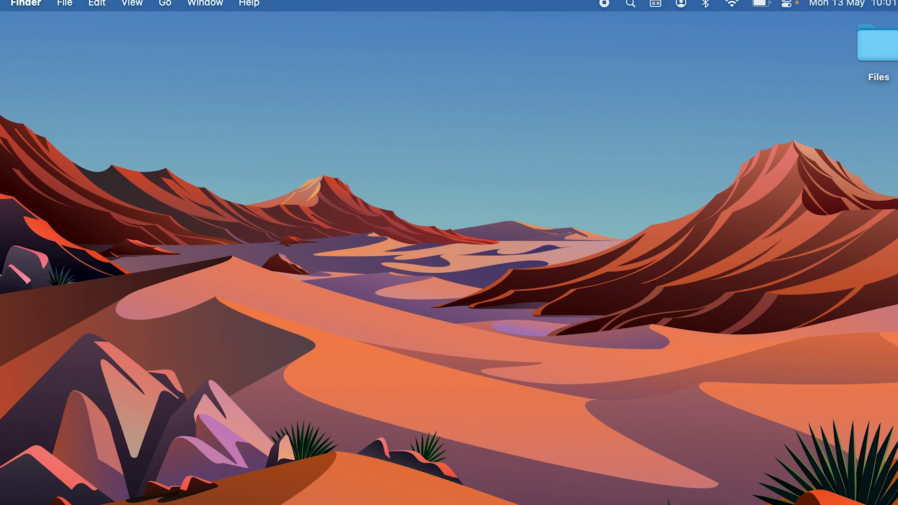
Step: Launch Safari and load netflix.com
click(576, 489)
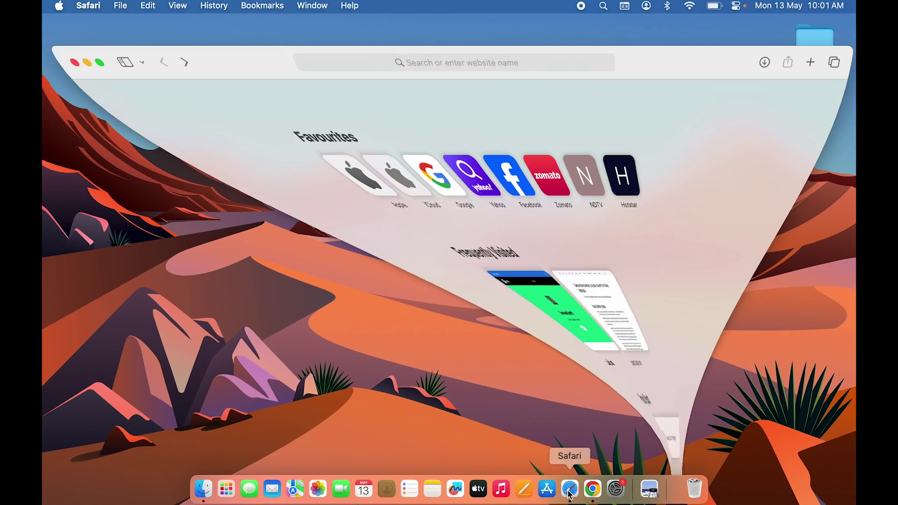
click(450, 37)
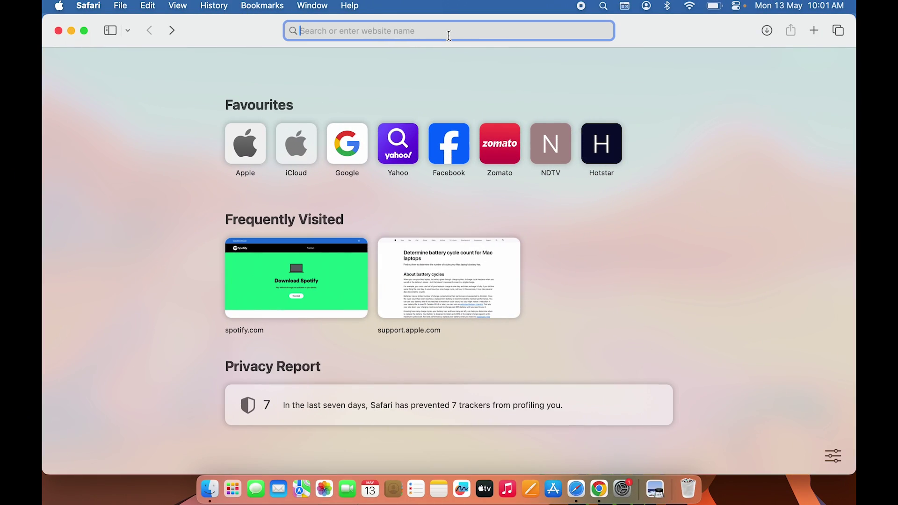
text(netflix)
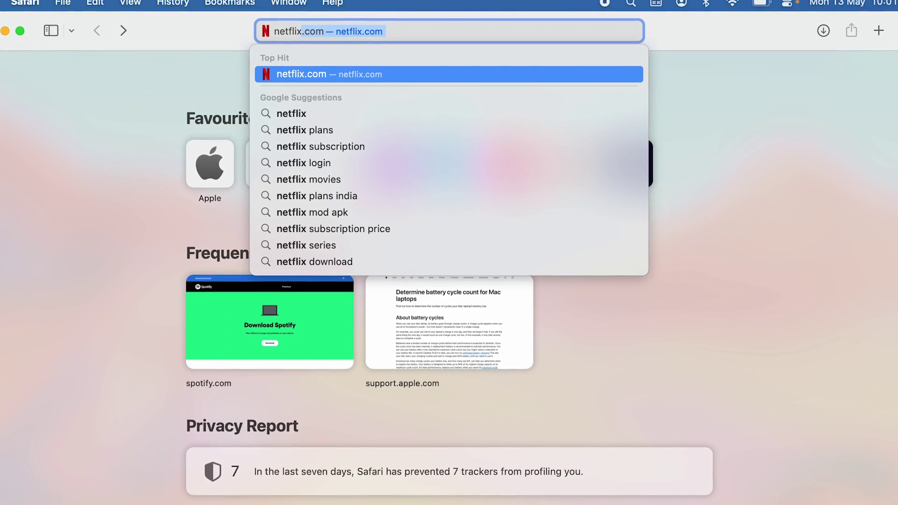
text(.c)
key(Return)
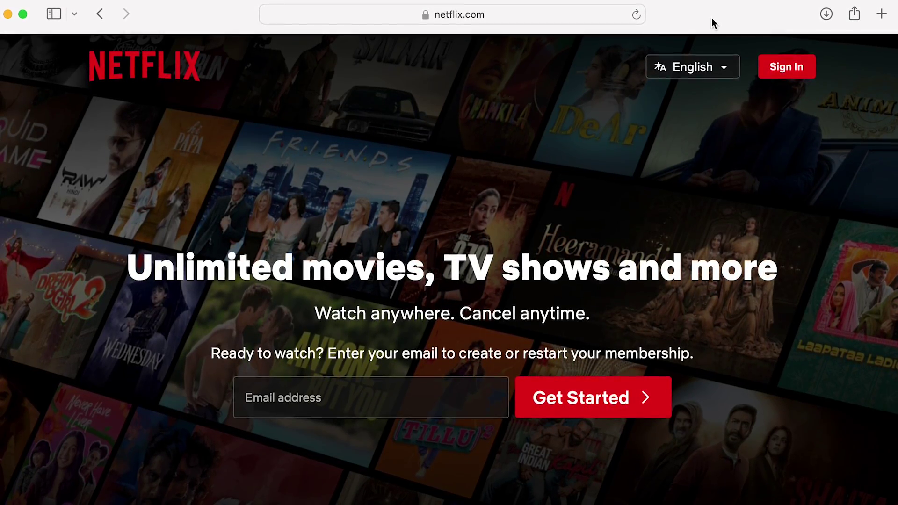
drag(712, 19, 687, 306)
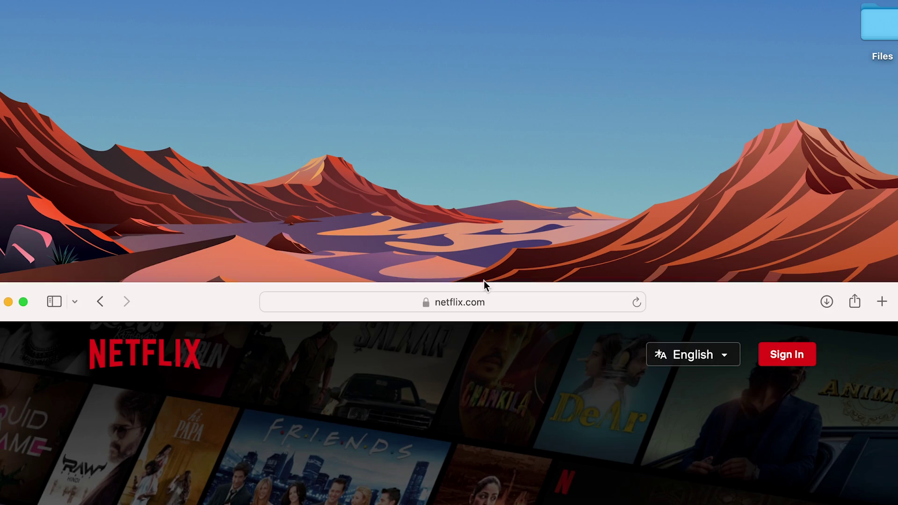
click(460, 299)
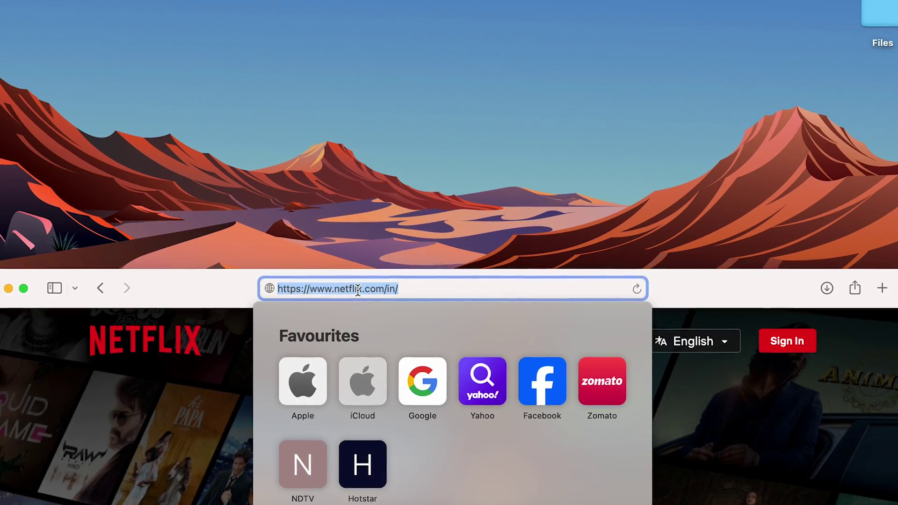
mouse_move(337, 289)
mouse_down()
mouse_move(877, 82)
mouse_move(874, 92)
mouse_up()
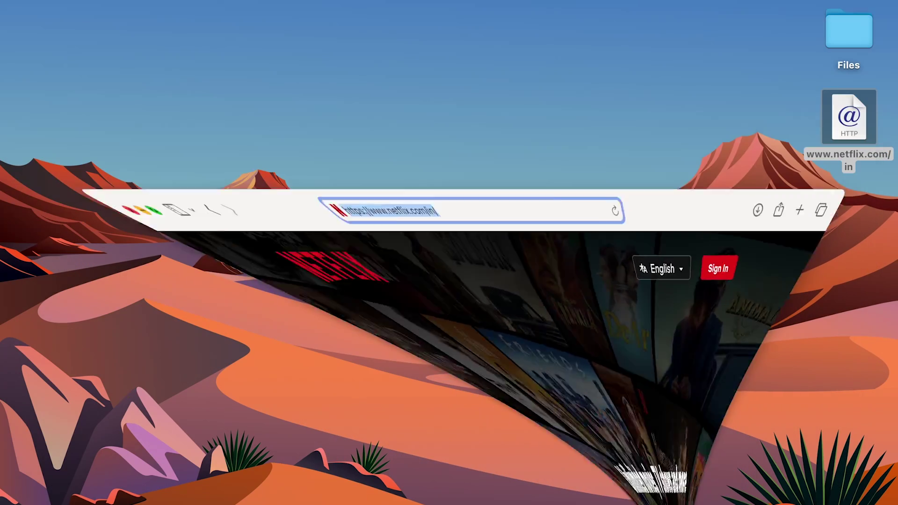
click(495, 337)
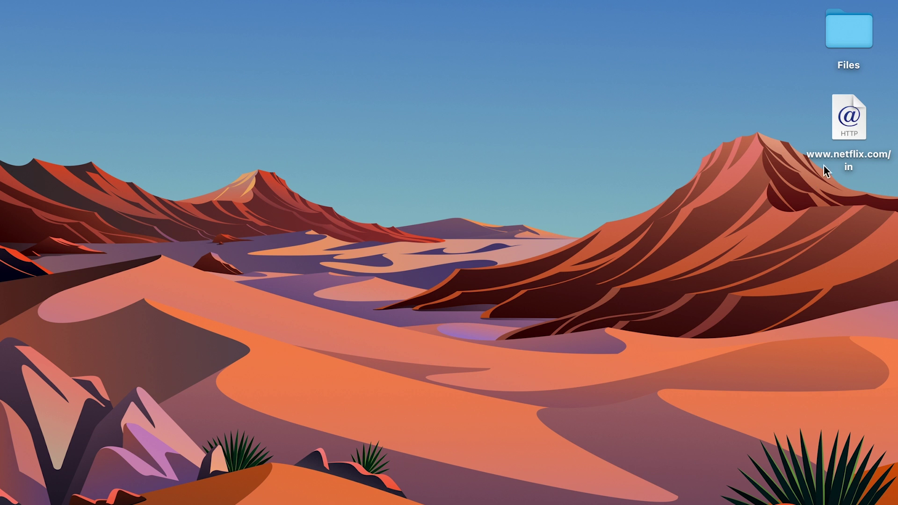
double_click(848, 154)
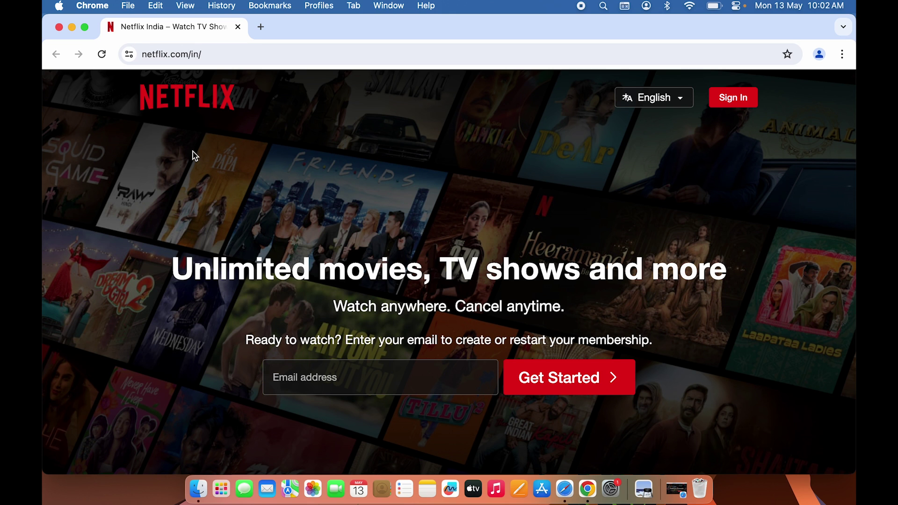
click(72, 27)
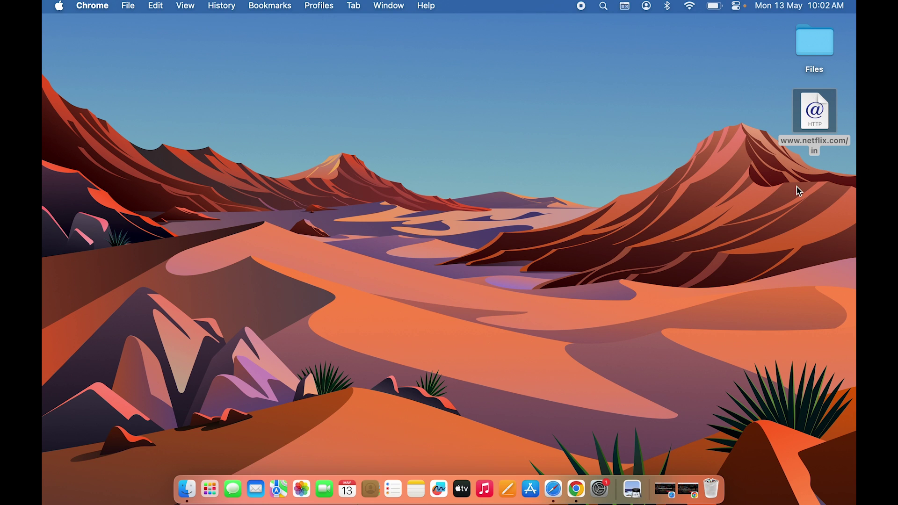
Step: Rename the desktop link file to Netflix and open it in Safari
click(807, 148)
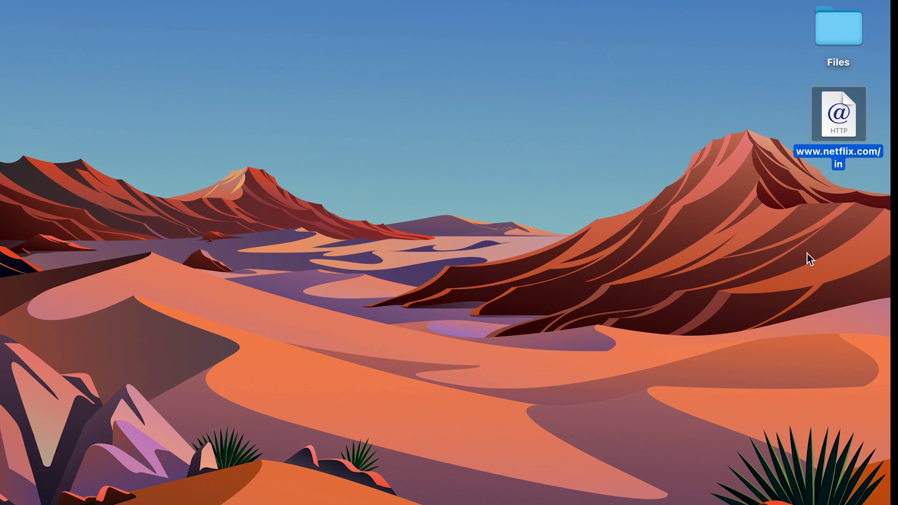
click(818, 254)
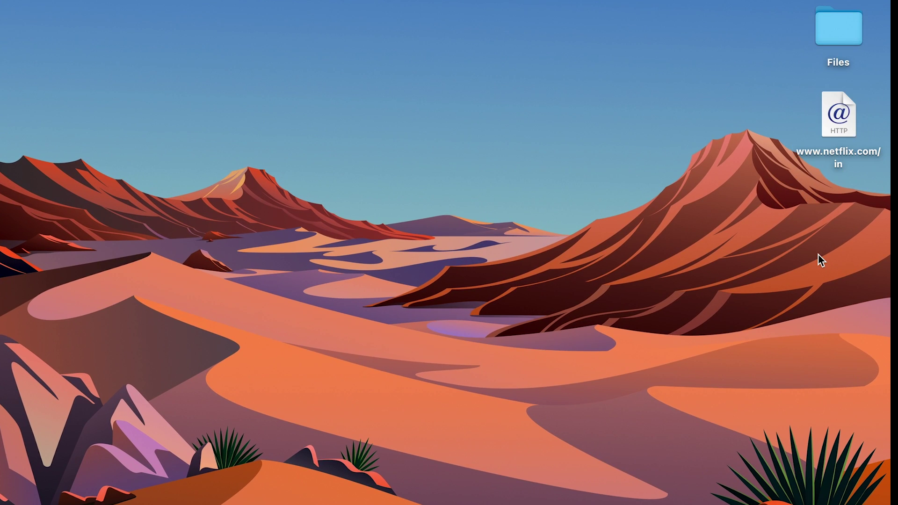
click(837, 155)
key(Return)
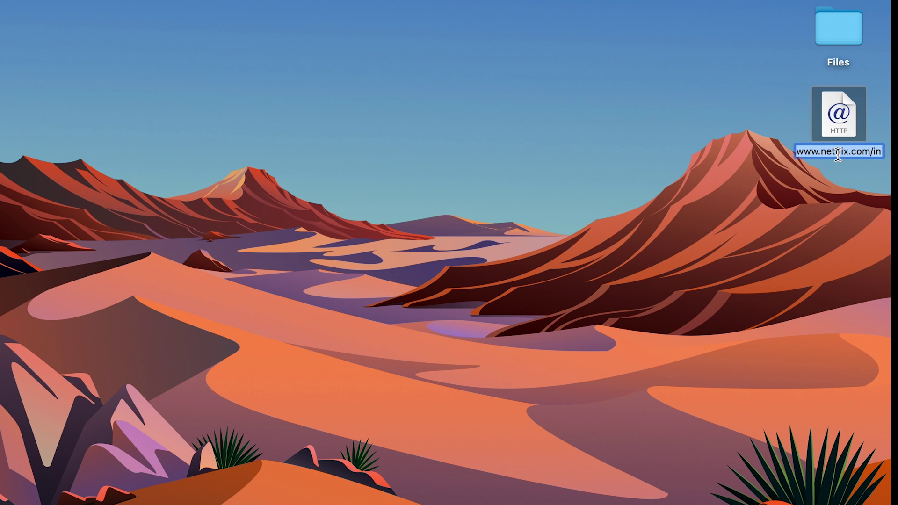
text(Net)
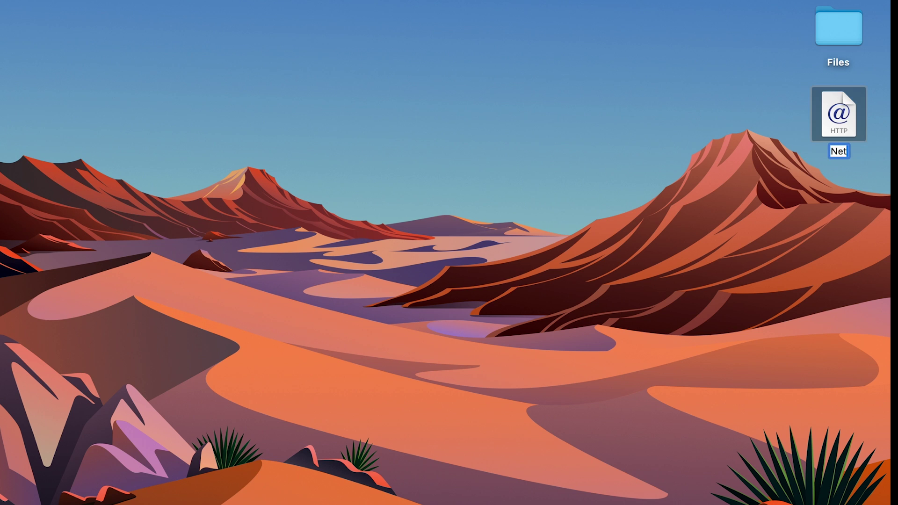
text(flix)
key(Return)
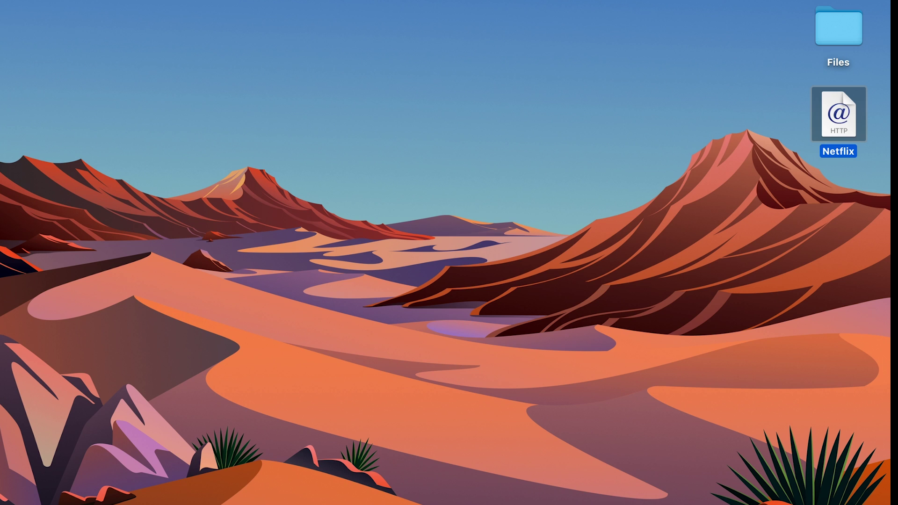
double_click(838, 114)
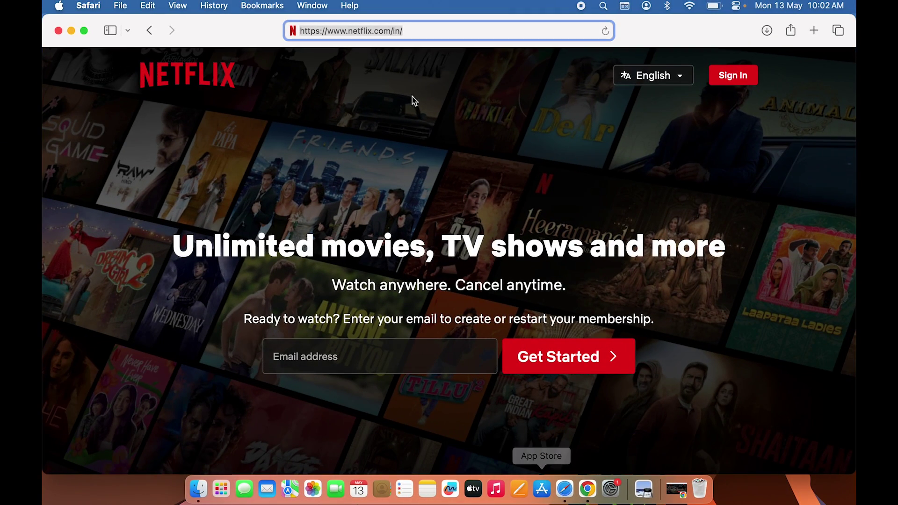
Step: Search Google for 'icons for mac' from a new Safari tab
click(814, 30)
click(335, 161)
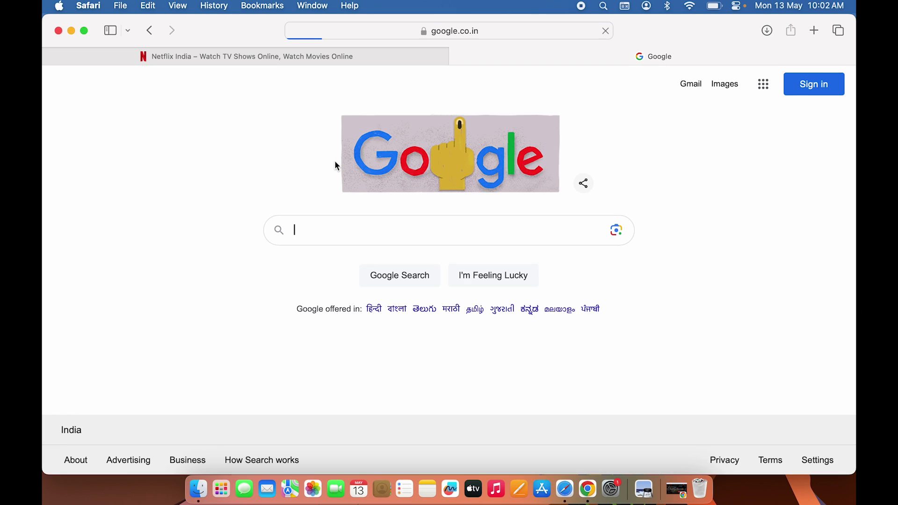
text(icon)
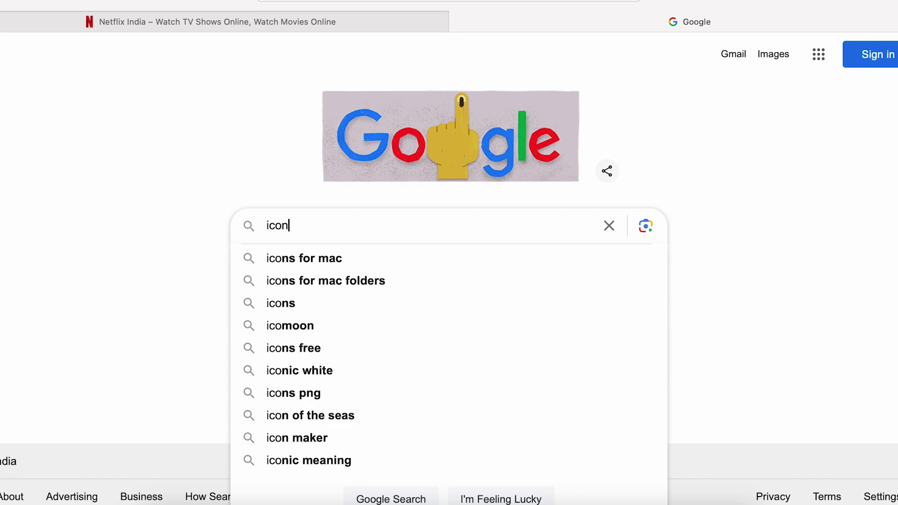
text(s for mac)
key(Return)
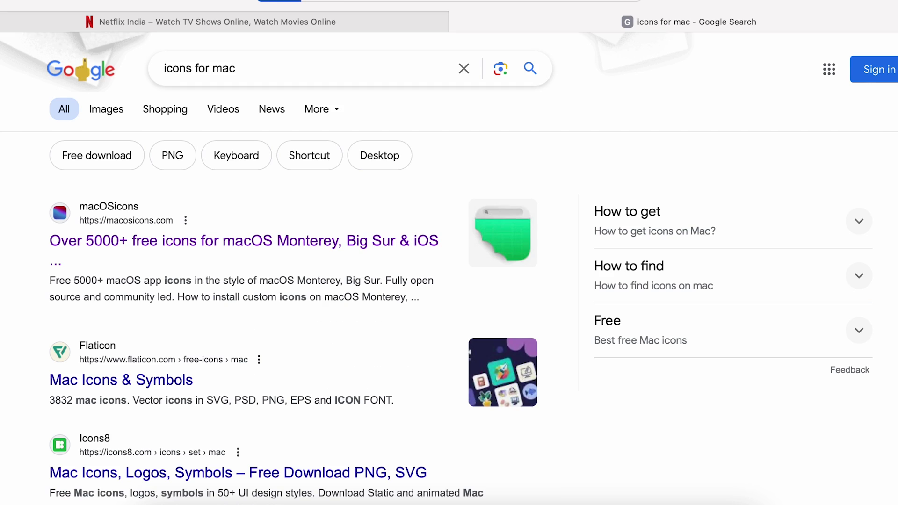
Step: On macOSicons, search netflix and copy the black red-N icon with 20384 downloads
click(144, 242)
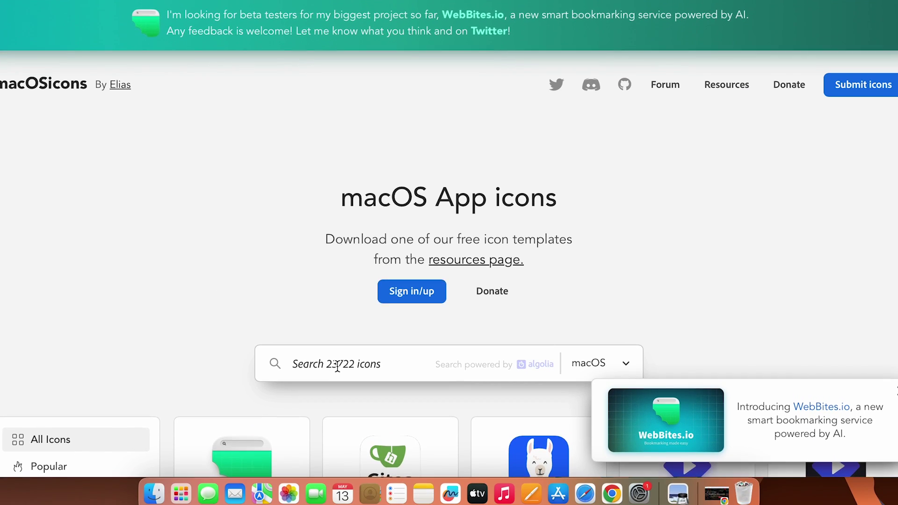
click(335, 354)
text(netfli)
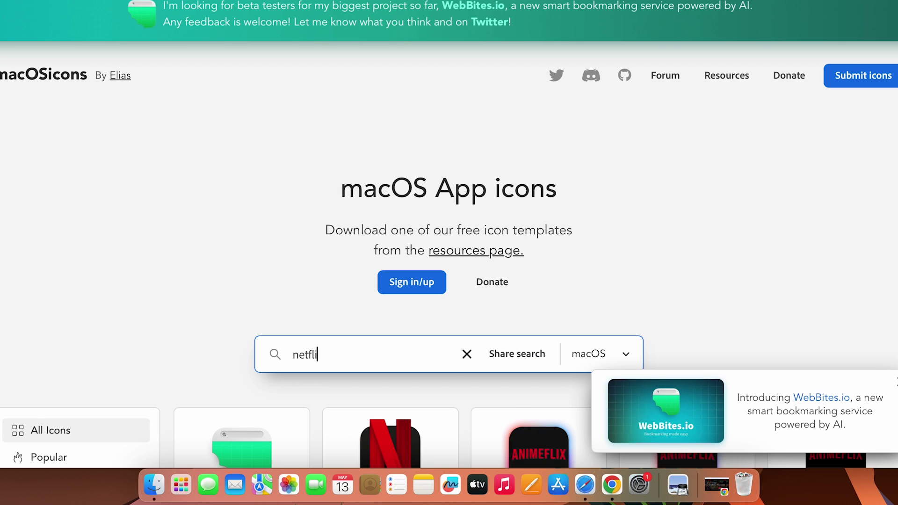
text(x)
click(897, 378)
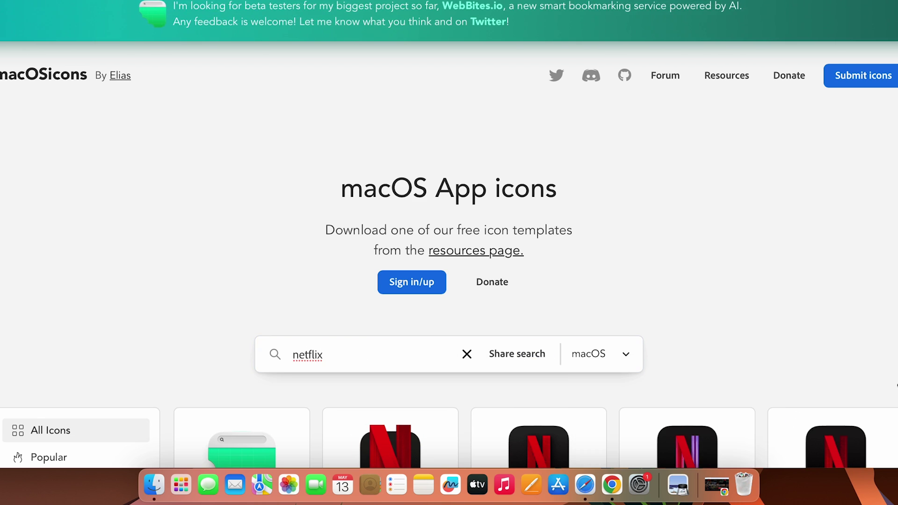
scroll(855, 341, down, 3)
scroll(855, 340, down, 2)
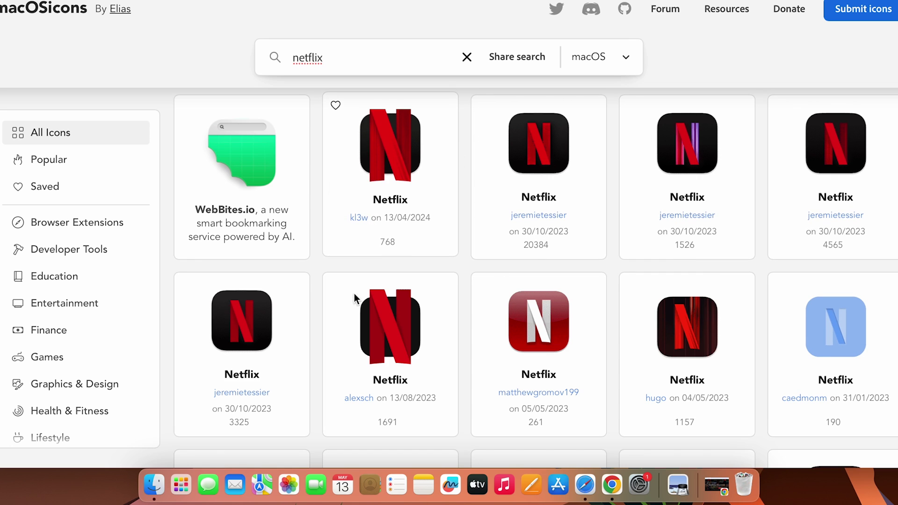
mouse_move(539, 176)
right_click(545, 151)
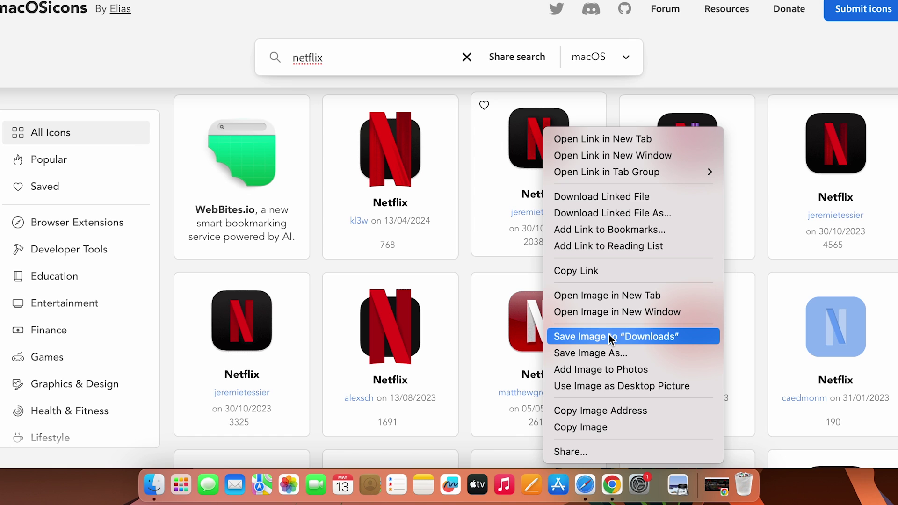
click(581, 427)
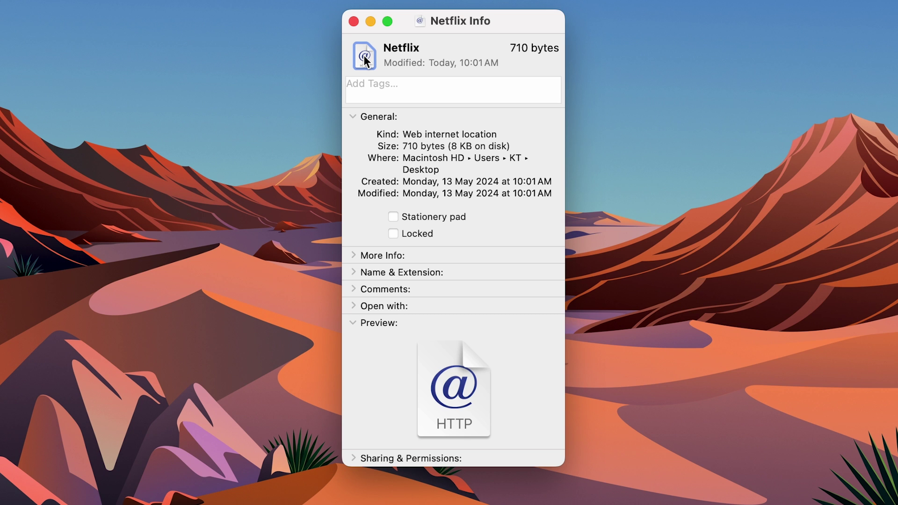
Step: Paste the copied logo as the Netflix shortcut's icon and close its Info window
key(super+v)
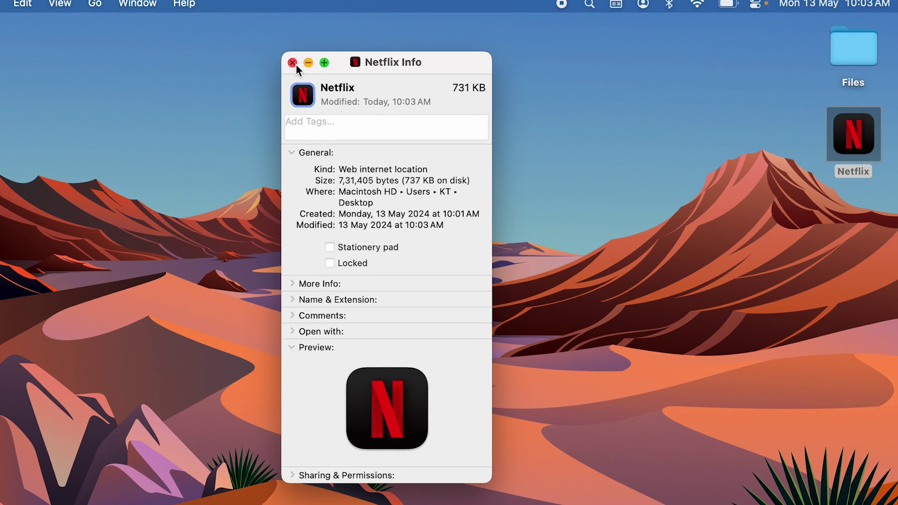
click(294, 64)
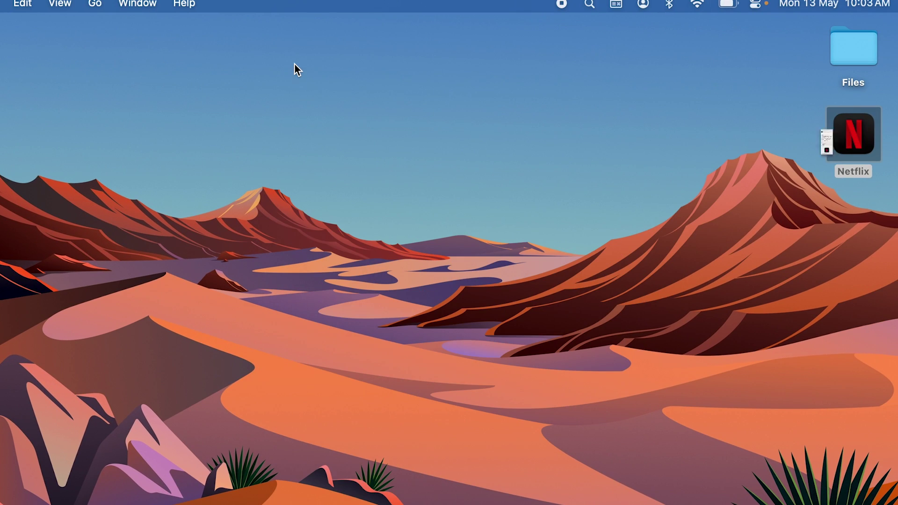
Step: Bring Safari back, glance at Launchpad, and switch to the Netflix India tab
click(858, 203)
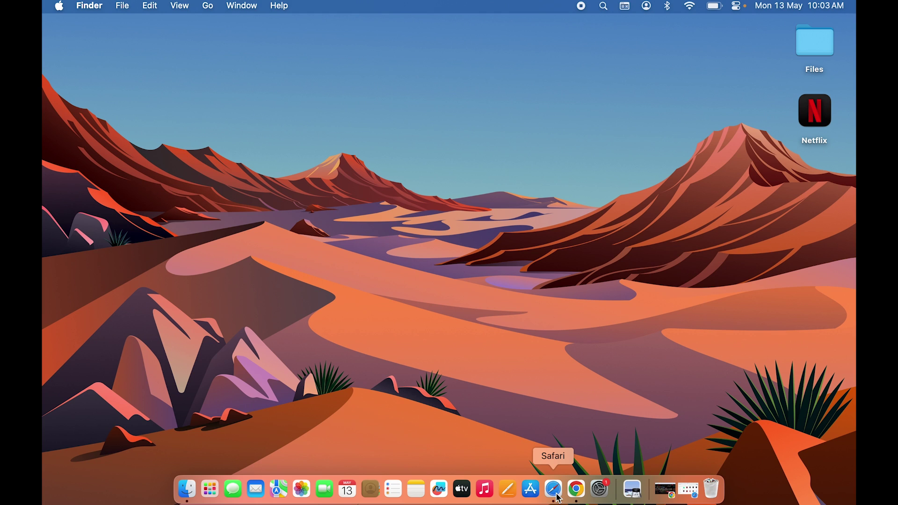
click(553, 489)
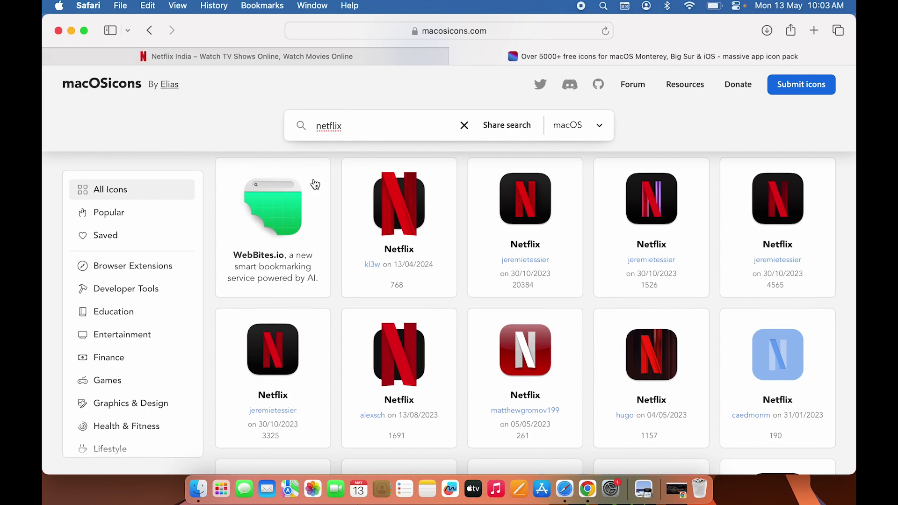
key(F4)
scroll(639, 295, right, 3)
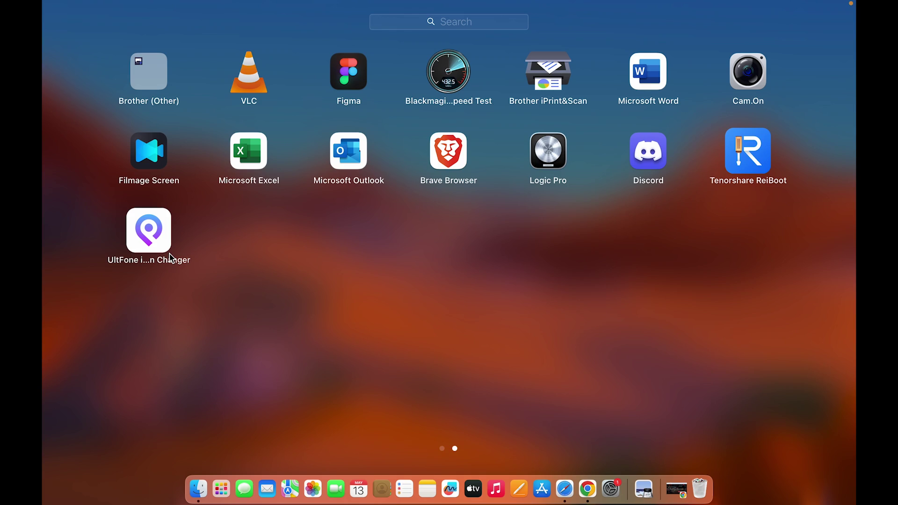
scroll(392, 303, left, 3)
click(811, 407)
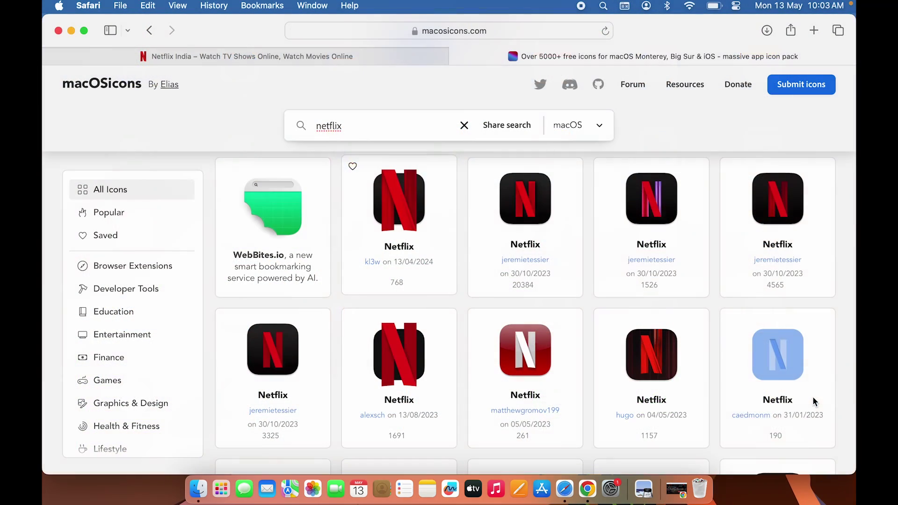
click(71, 30)
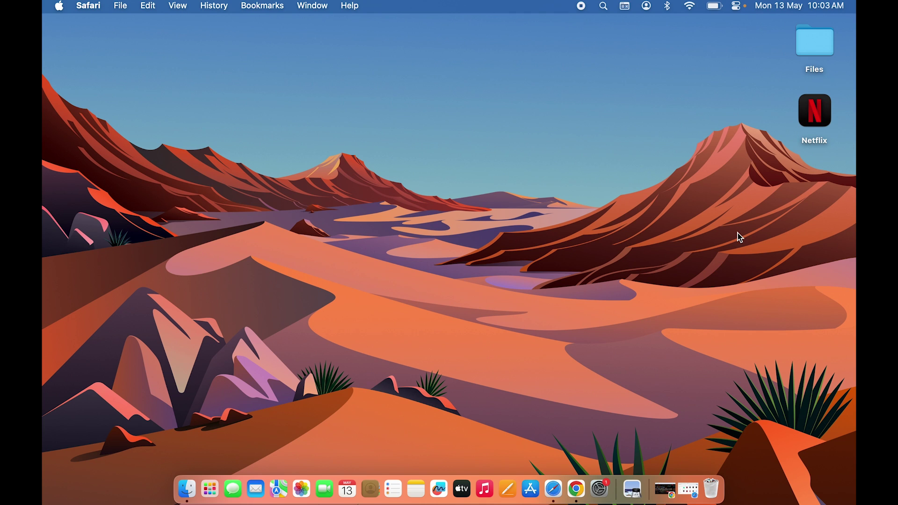
click(553, 494)
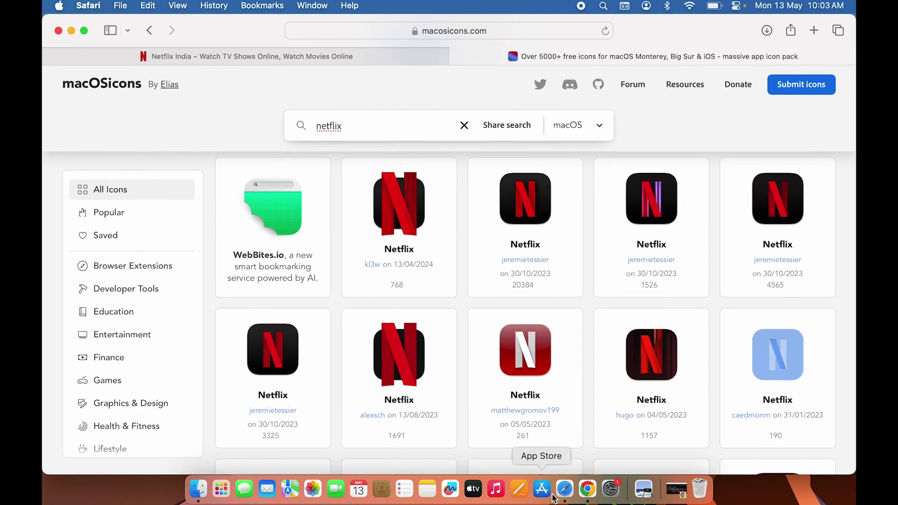
click(255, 56)
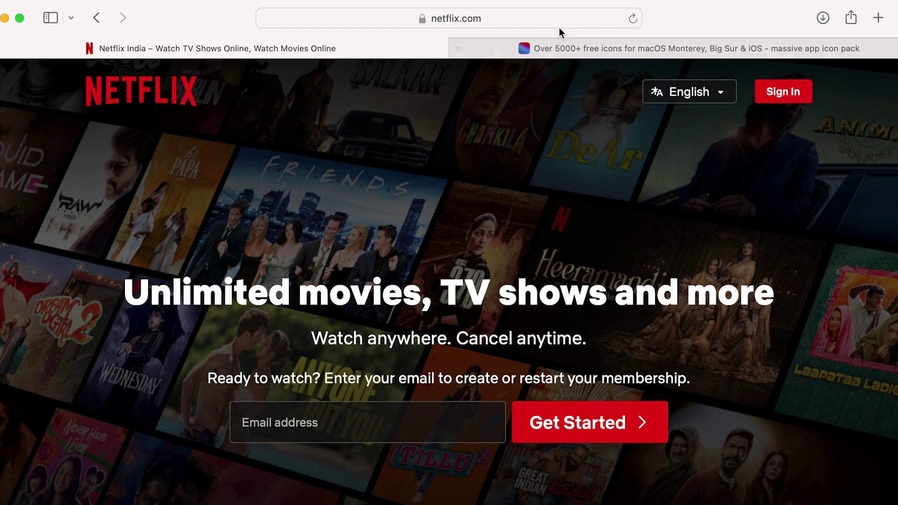
Step: Close the macOSicons tab and add netflix.com to the Dock as web app 'Netflix'
click(458, 49)
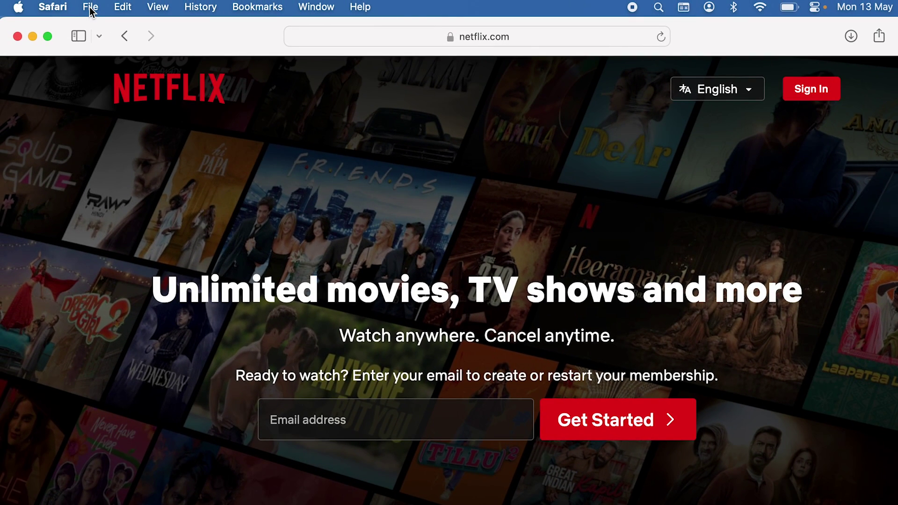
click(92, 9)
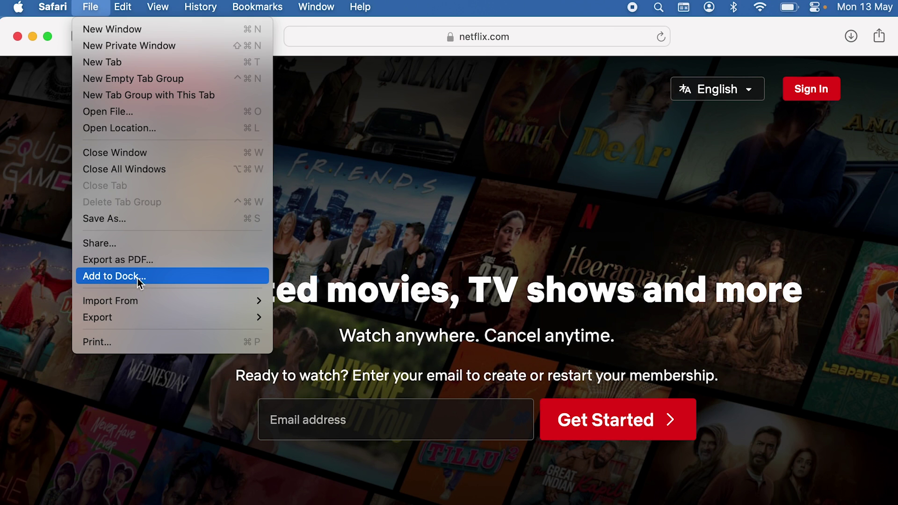
click(157, 277)
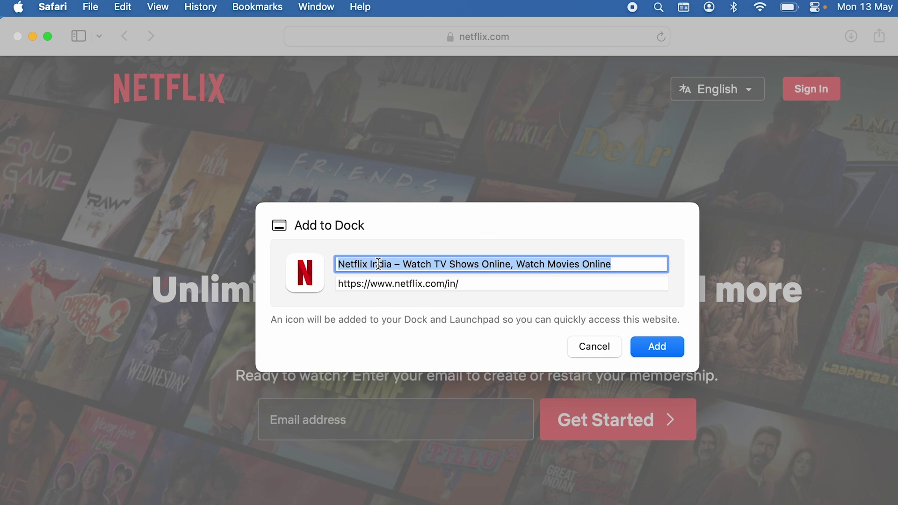
text(Netflix)
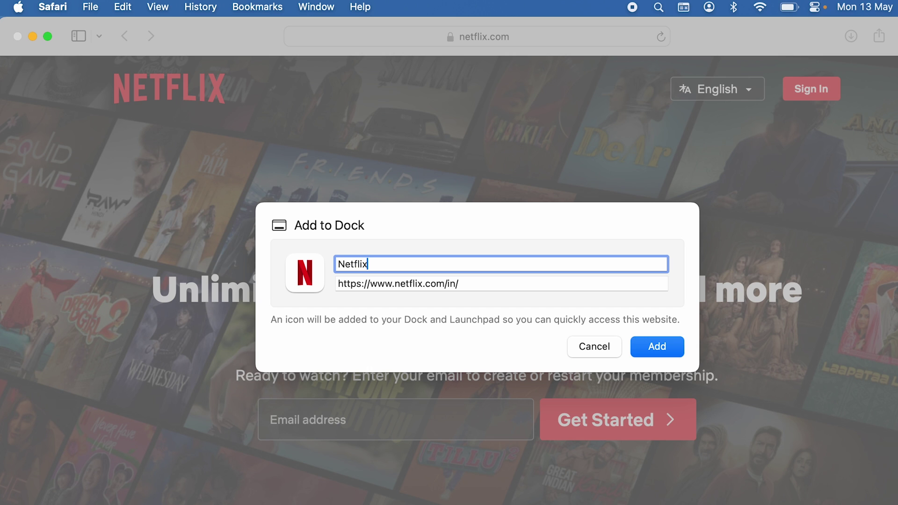
click(667, 348)
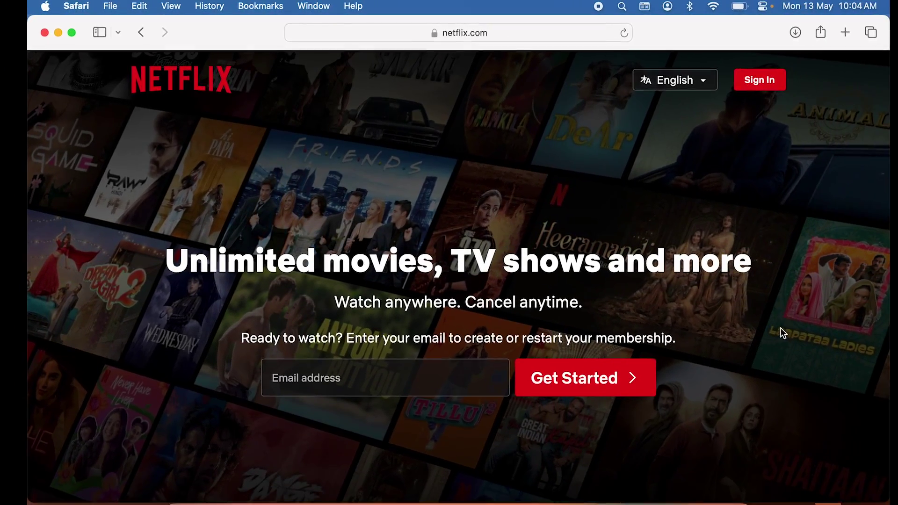
Step: Find Netflix in Launchpad, then launch the web app from the Dock and minimize it
key(F4)
scroll(562, 291, right, 2)
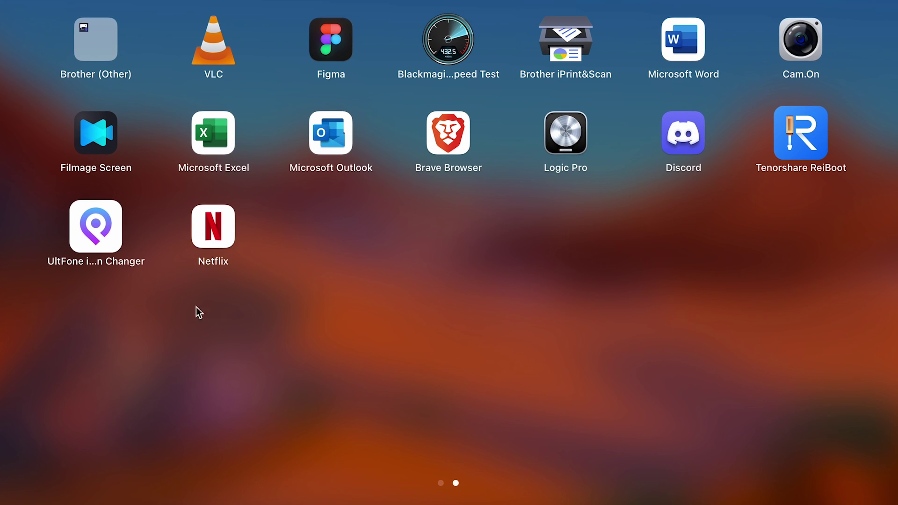
click(662, 322)
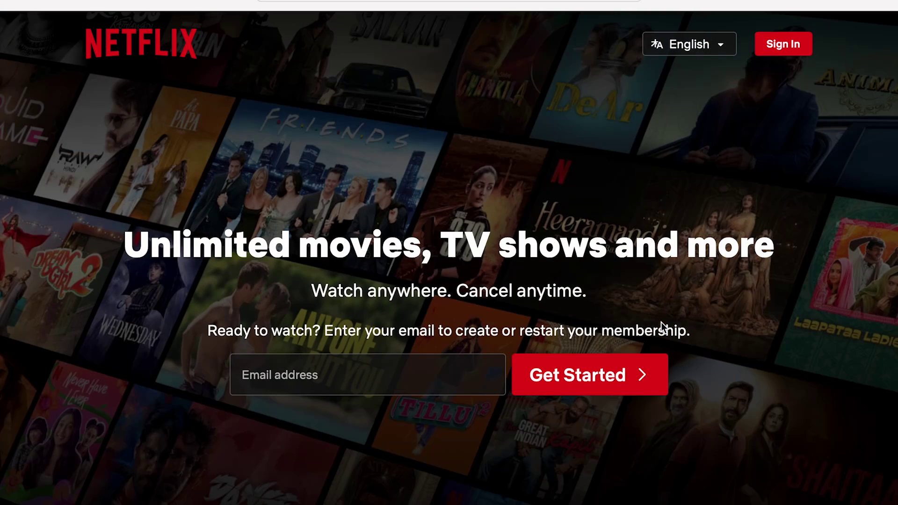
click(2, 2)
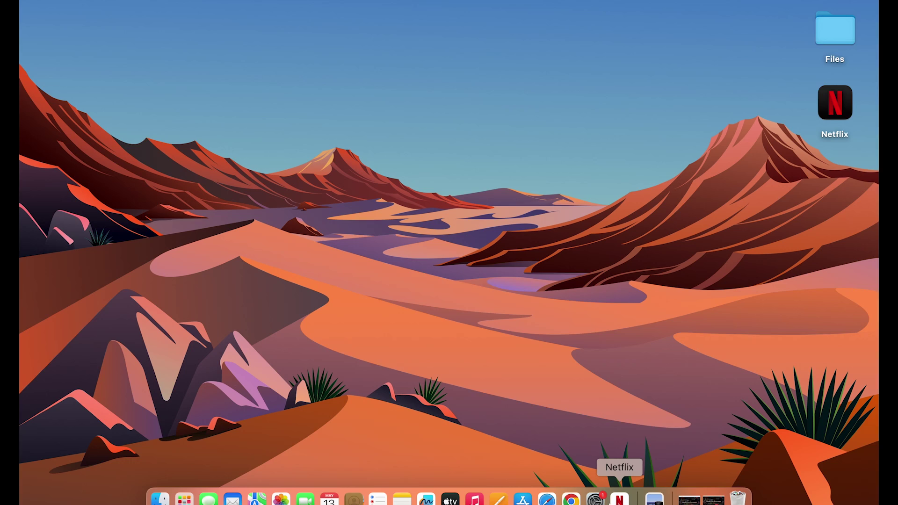
click(611, 488)
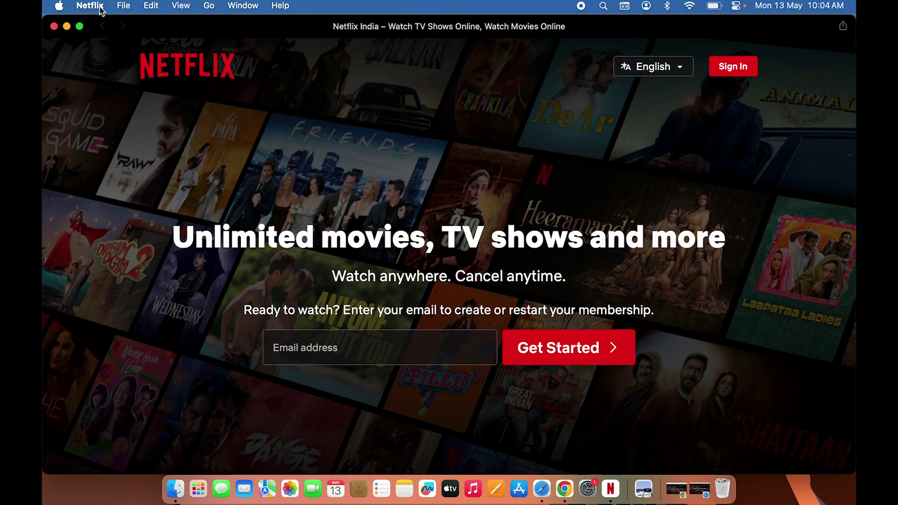
click(67, 27)
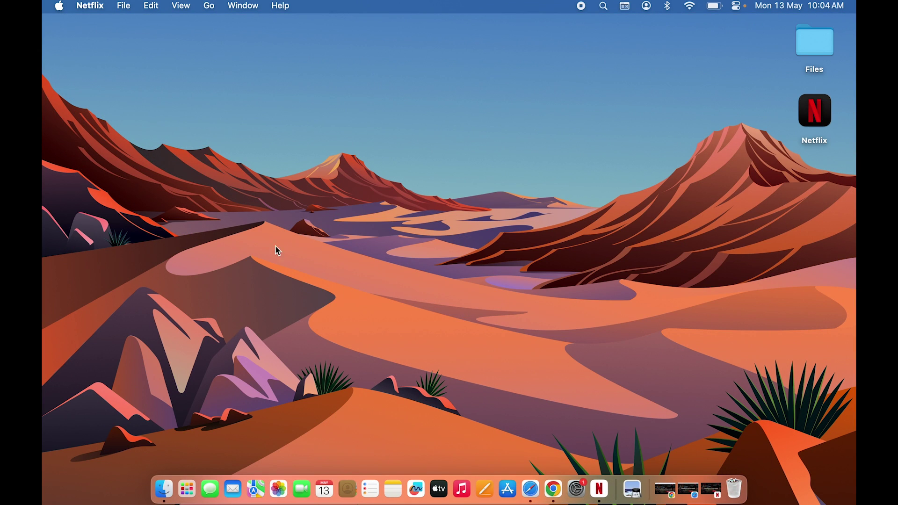
click(577, 491)
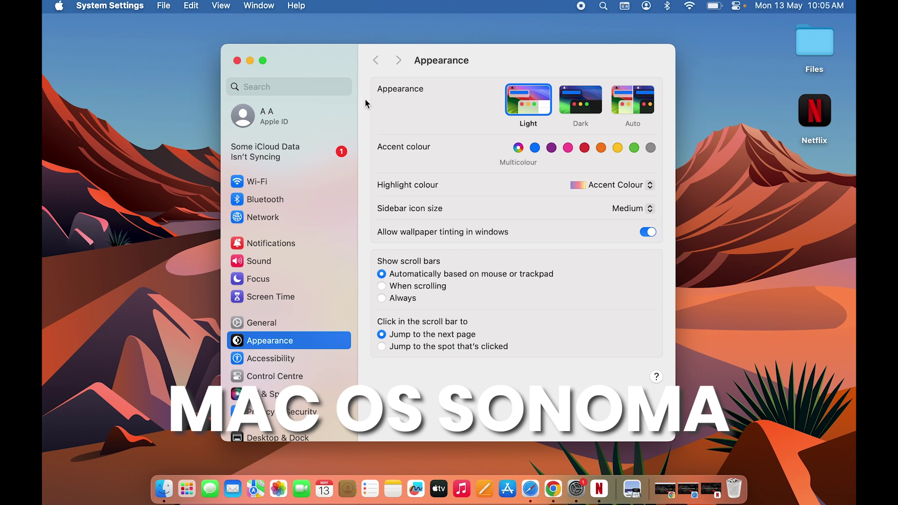
click(250, 62)
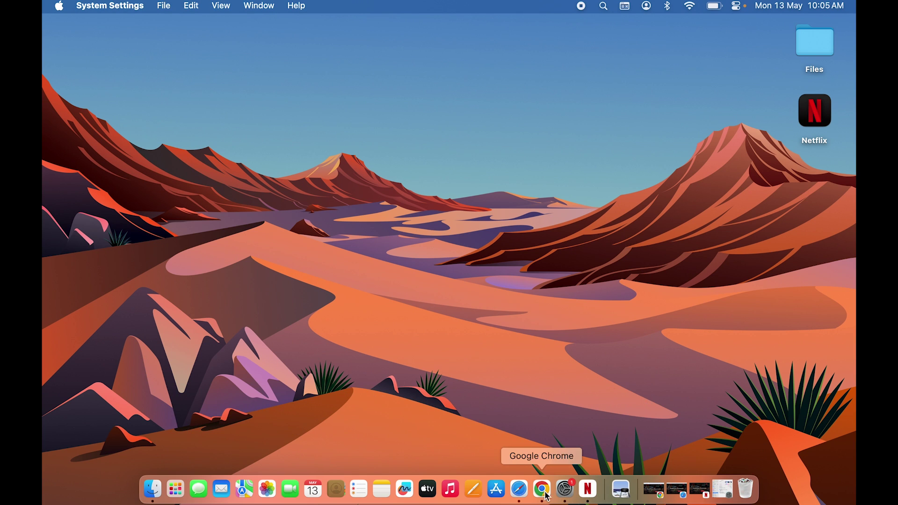
click(518, 490)
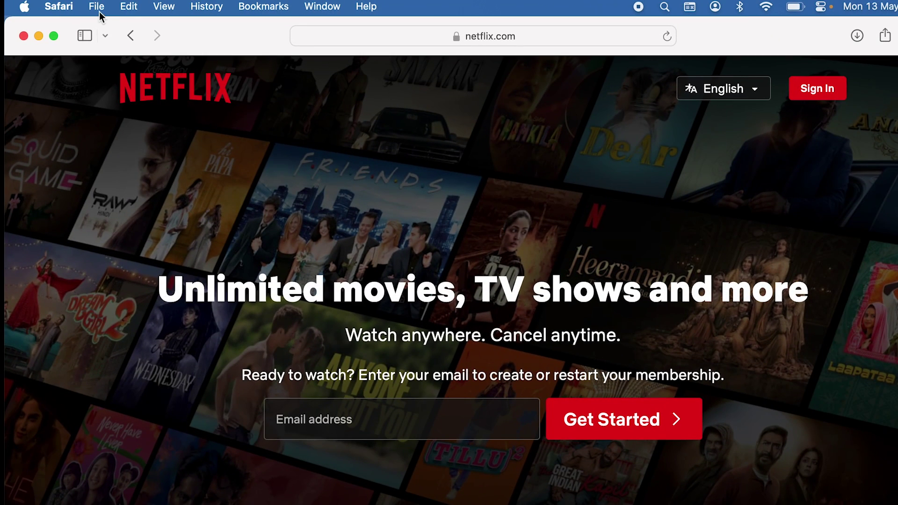
click(98, 7)
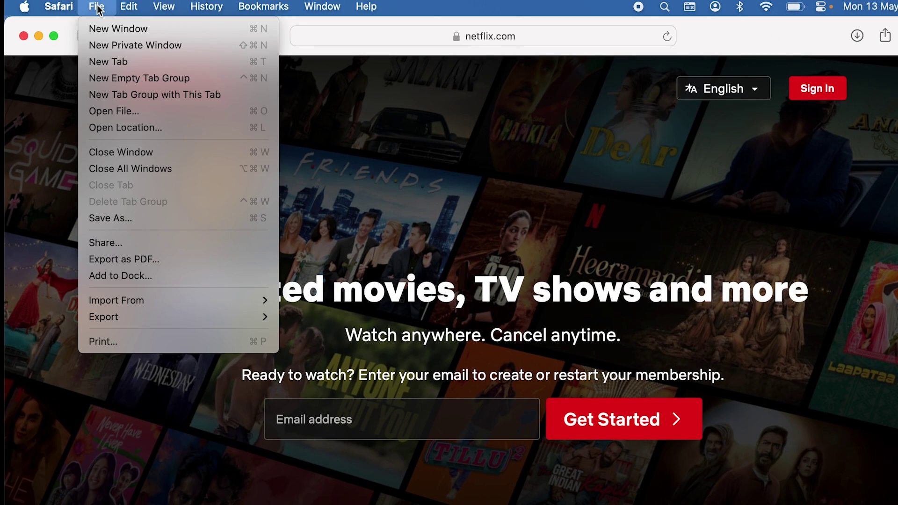
click(42, 142)
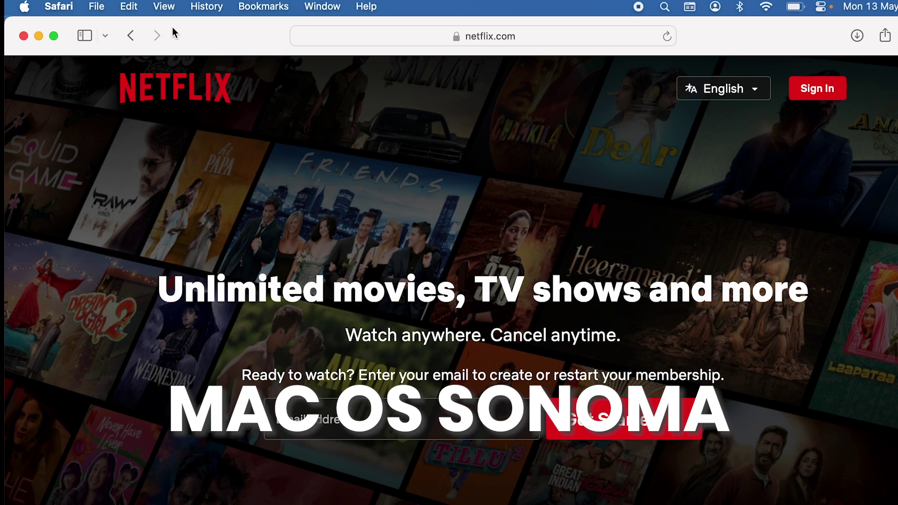
click(91, 7)
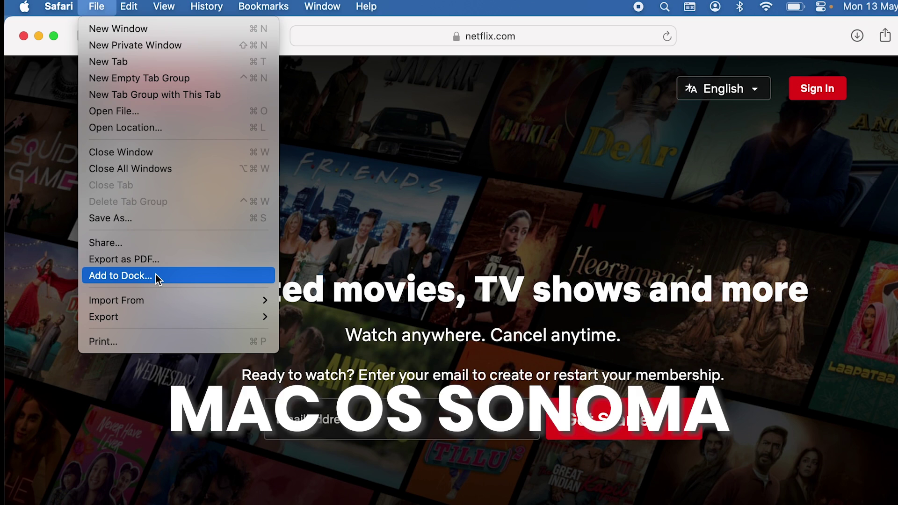
click(38, 37)
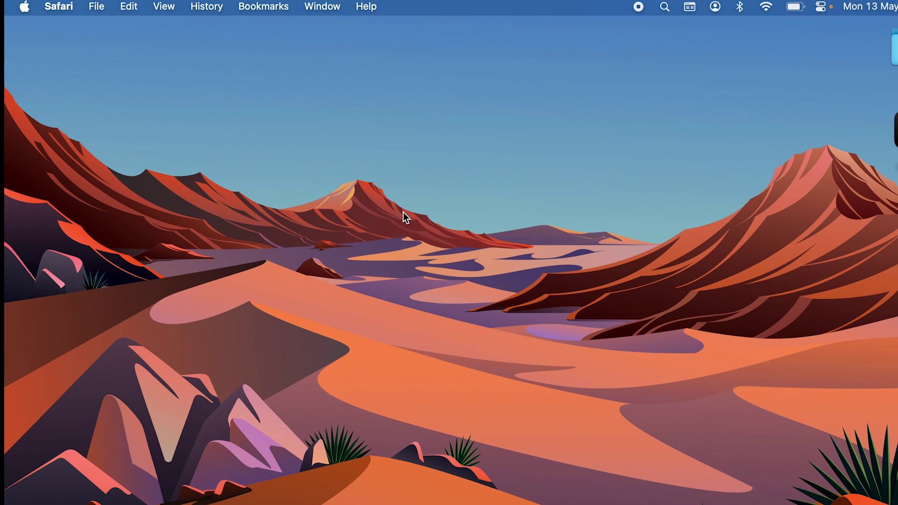